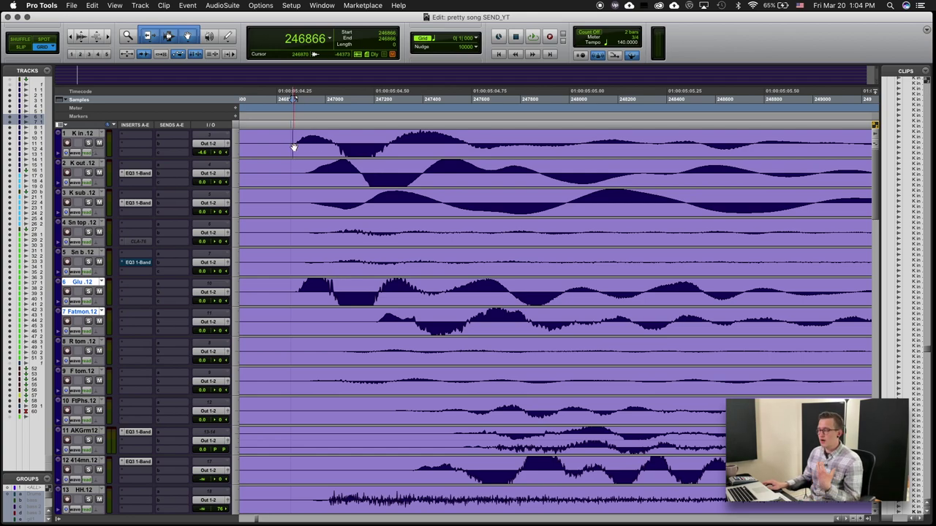
# - Select the first kick hit's range on K in and extend it to K sub and K out
pyautogui.moveTo(293, 146); pyautogui.dragTo(557, 205)
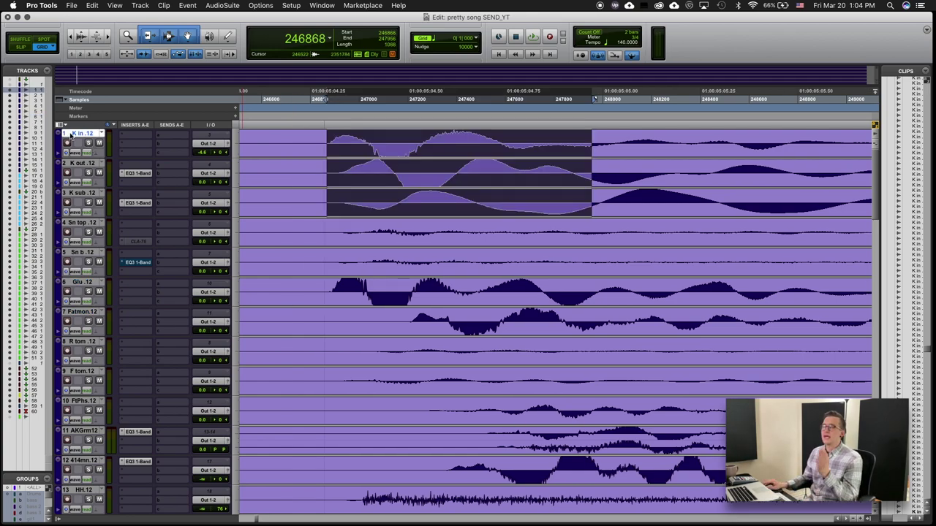
pyautogui.keyDown('super'); pyautogui.click(88, 193); pyautogui.keyUp('super')
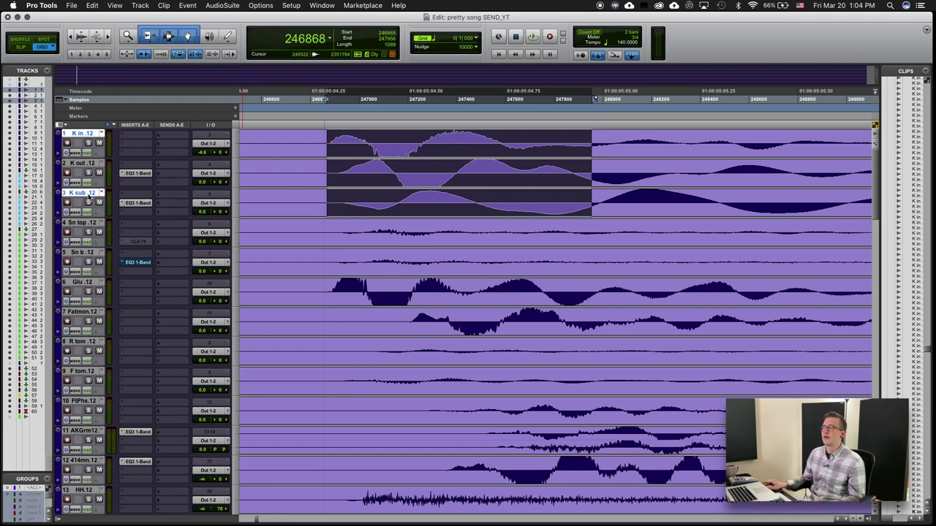
pyautogui.keyDown('super'); pyautogui.click(84, 166); pyautogui.keyUp('super')
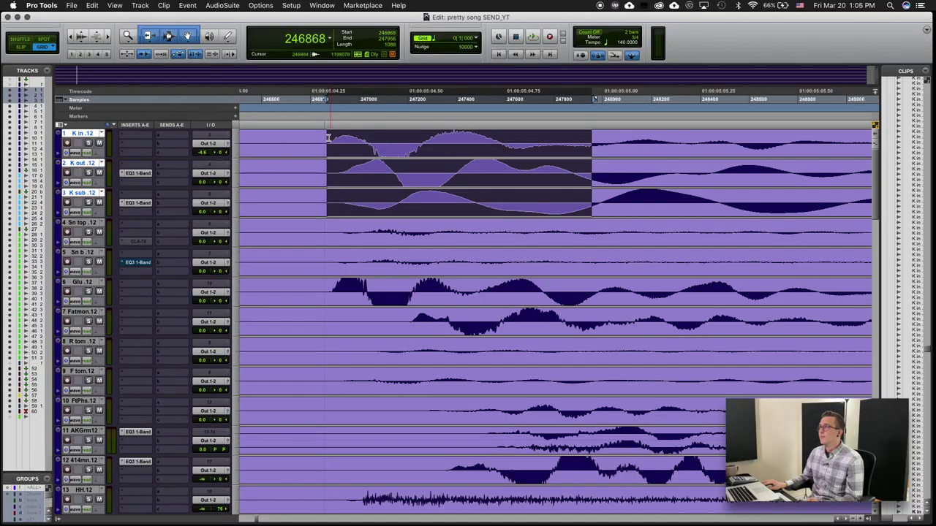
# - Set the insertion point at the start of the K out kick hit
pyautogui.click(326, 137)
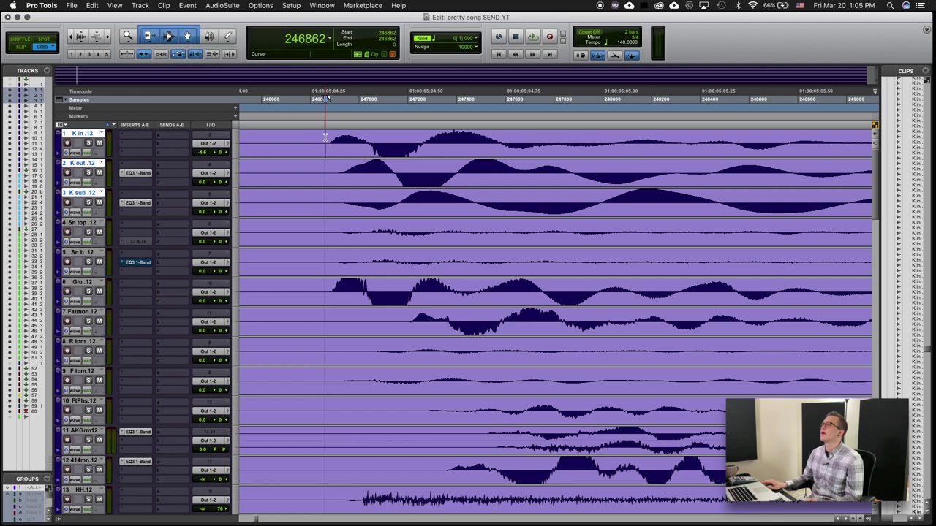
pyautogui.hotkey('alt', 'shift', 'Return')
pyautogui.click(325, 138)
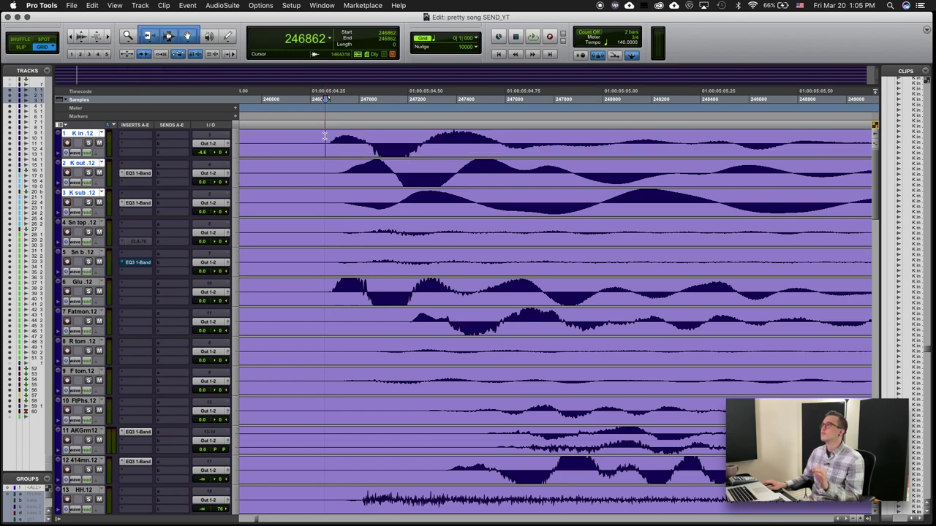
pyautogui.click(296, 140)
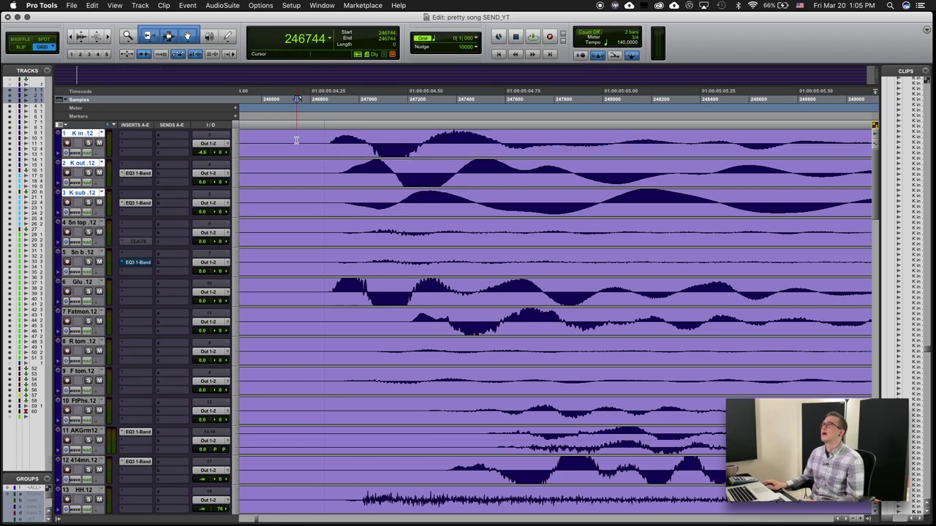
pyautogui.click(330, 139)
pyautogui.click(341, 167)
pyautogui.click(339, 167)
# - Separate K out there, slide the new clip earlier, then undo the move
pyautogui.press('b')
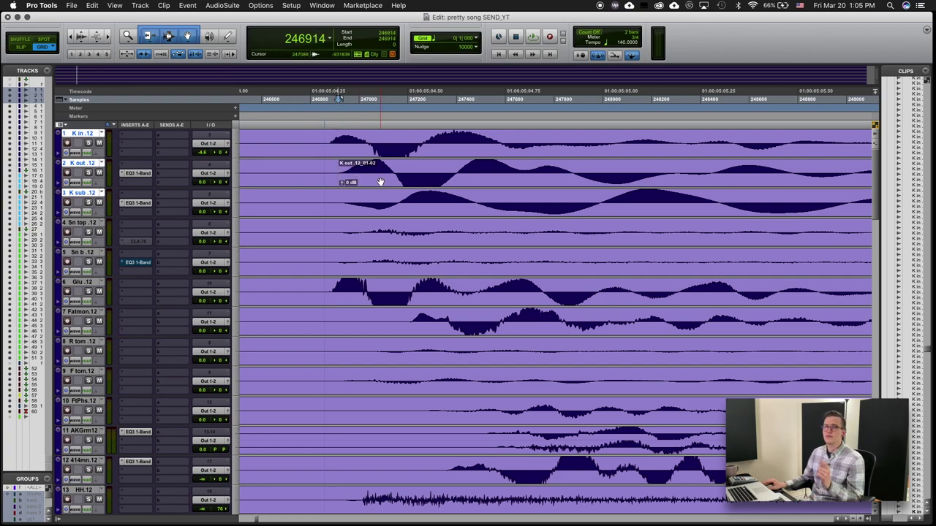
pyautogui.moveTo(380, 181); pyautogui.dragTo(370, 185)
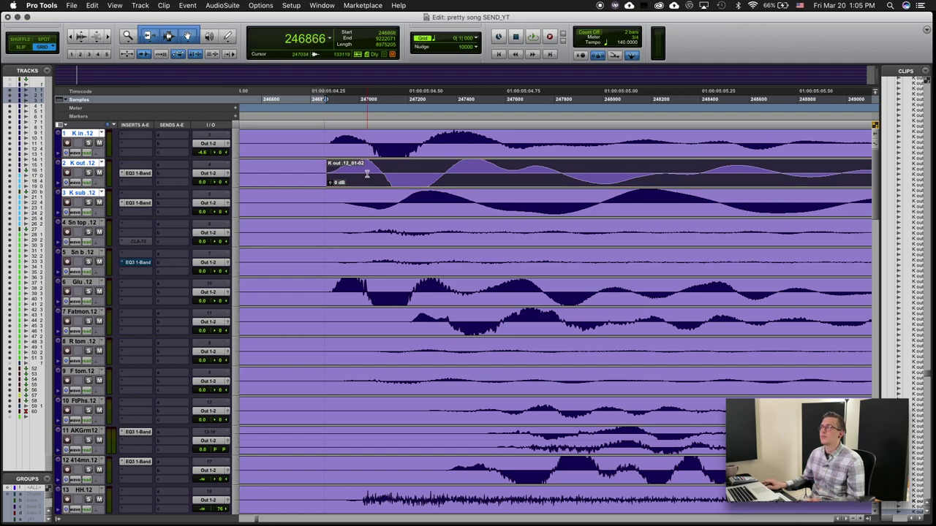
pyautogui.press('super+z')
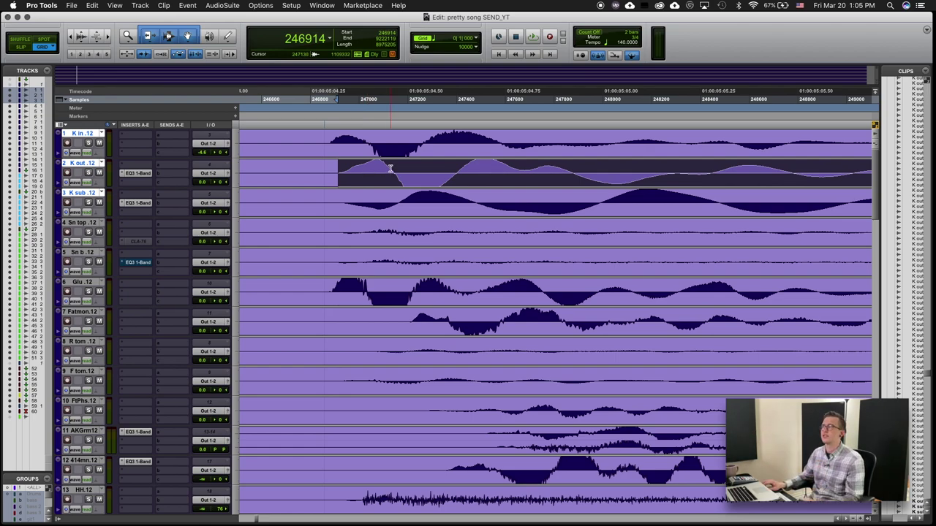
# - Turn on Tab to Transients and split K in at its first kick transient
pyautogui.click(281, 139)
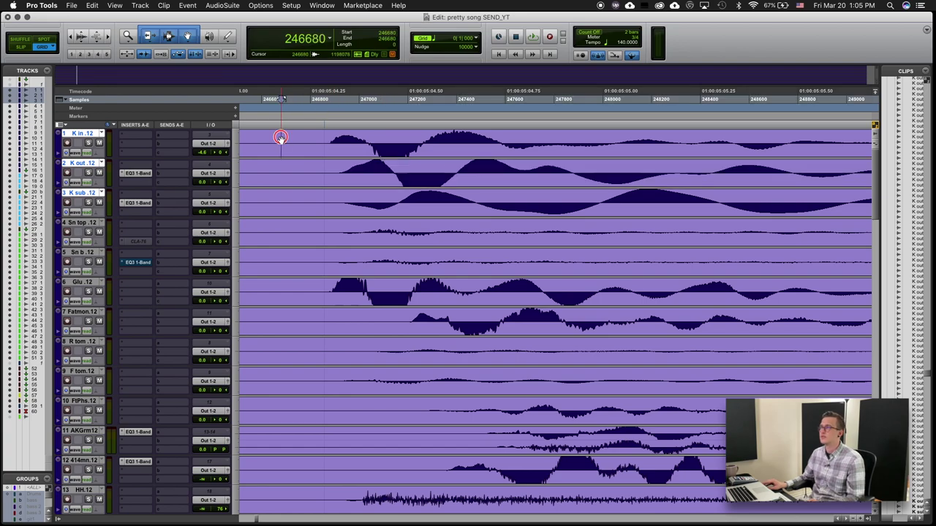
pyautogui.click(266, 139)
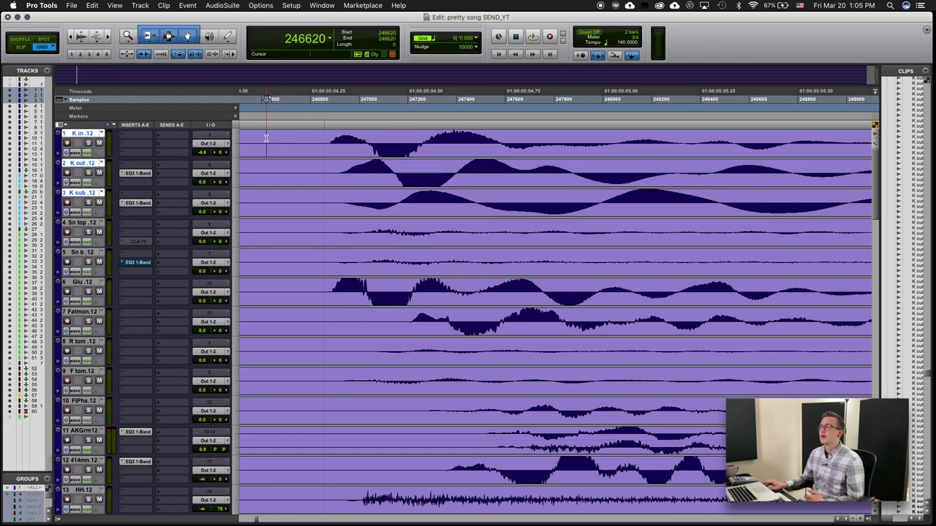
pyautogui.click(143, 55)
pyautogui.press('super+bracketleft')
pyautogui.click(374, 140)
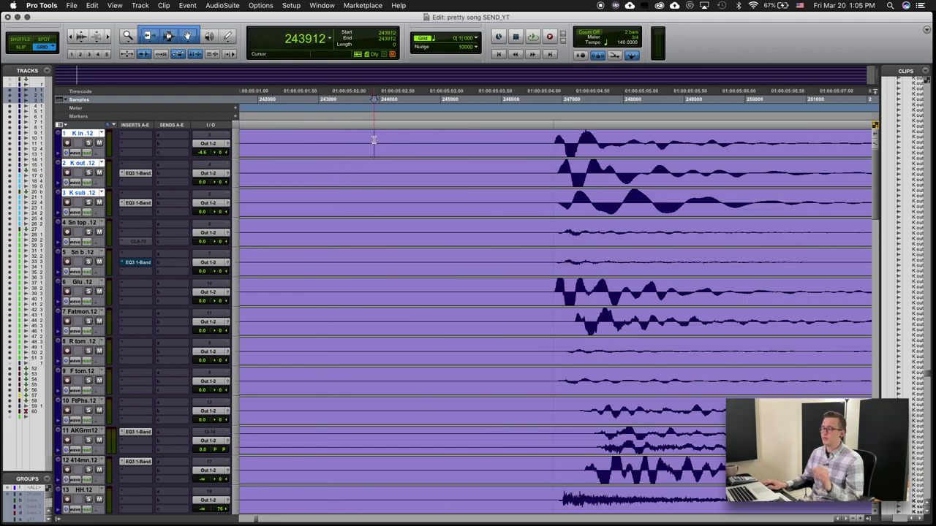
pyautogui.press('Tab')
pyautogui.press('super+bracketright')
pyautogui.press('super+bracketright')
pyautogui.press('super+bracketright')
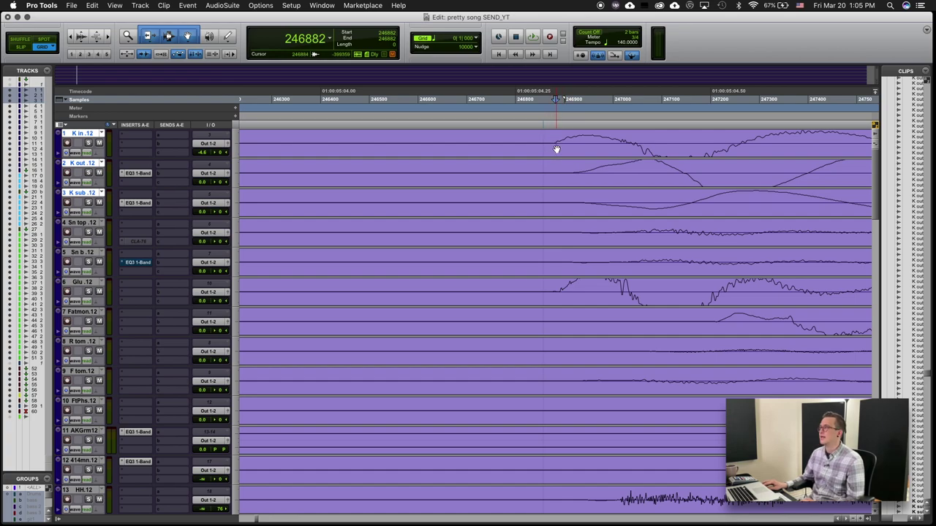
pyautogui.press('super+e')
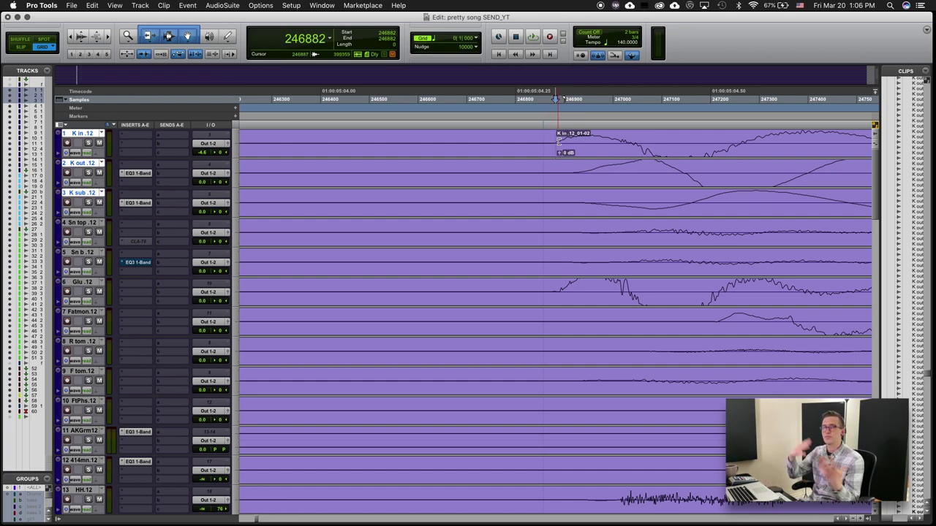
# - Split K out at its first kick transient and zoom in on the split
pyautogui.press('super+bracketleft')
pyautogui.press('super+bracketleft')
pyautogui.press('super+bracketleft')
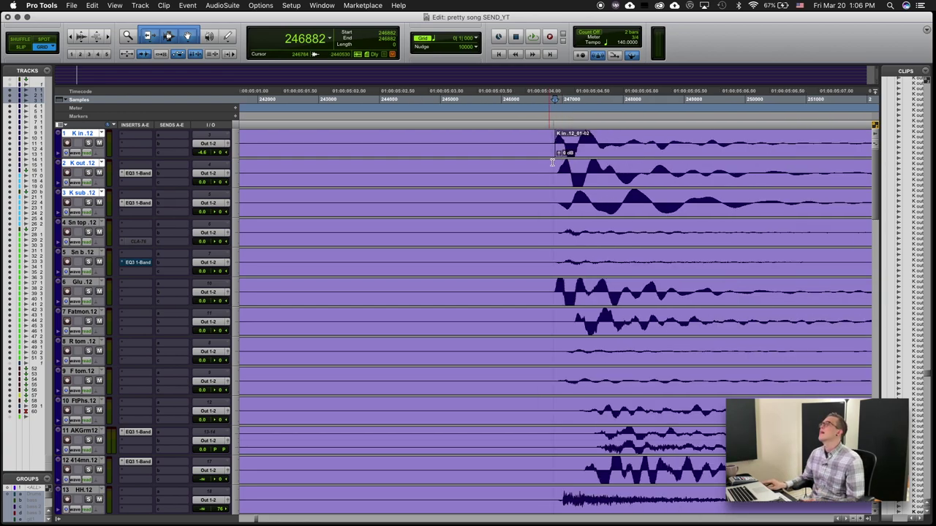
pyautogui.click(285, 169)
pyautogui.press('Tab')
pyautogui.press('super+e')
pyautogui.press('super+bracketright')
pyautogui.press('super+bracketright')
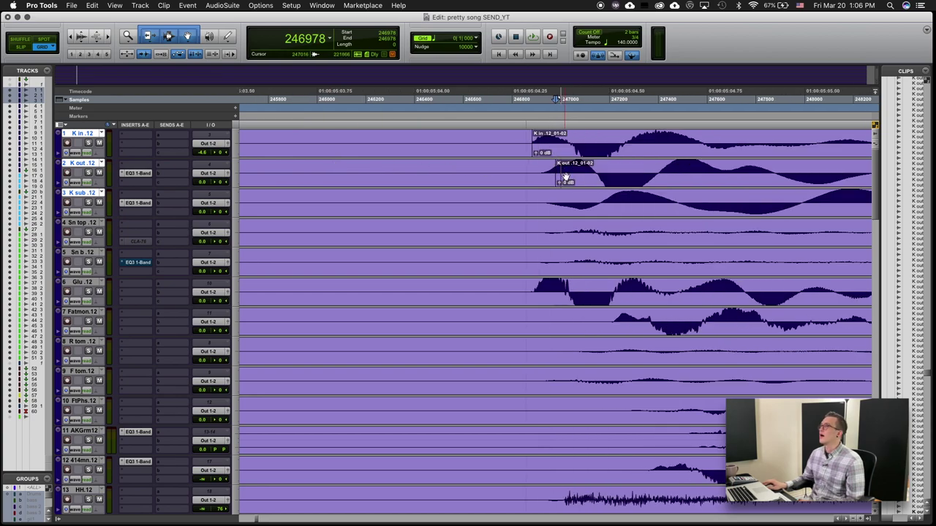
pyautogui.press('super+bracketright')
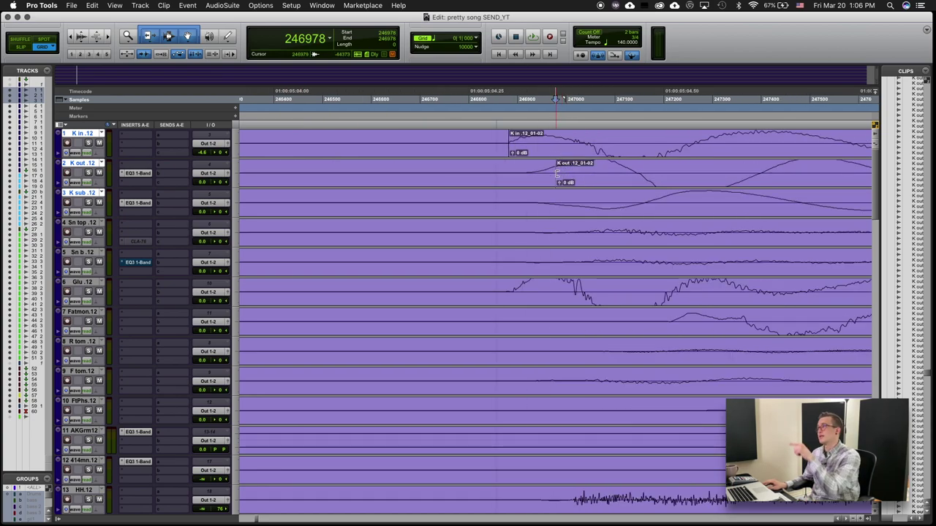
# - Move the K out clip so its start lines up with the K in clip's kick hit
pyautogui.moveTo(557, 173); pyautogui.dragTo(528, 177)
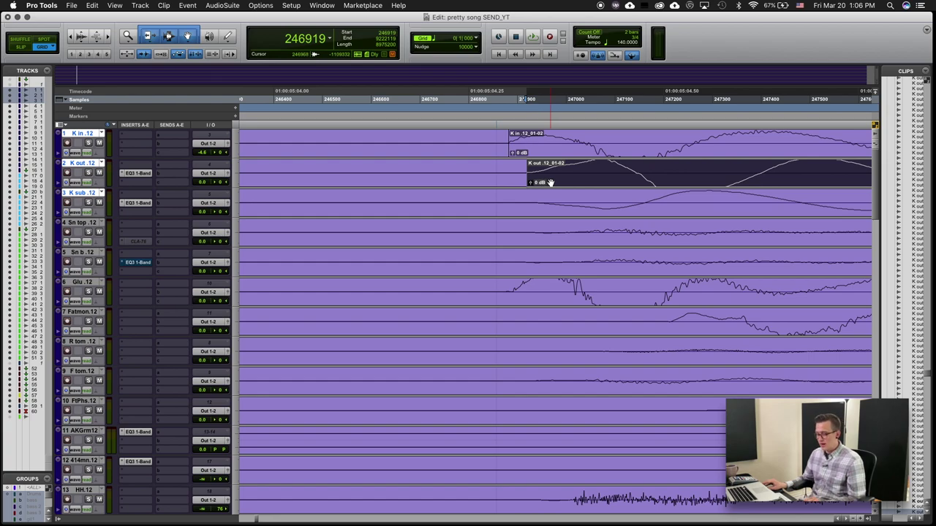
pyautogui.click(550, 151)
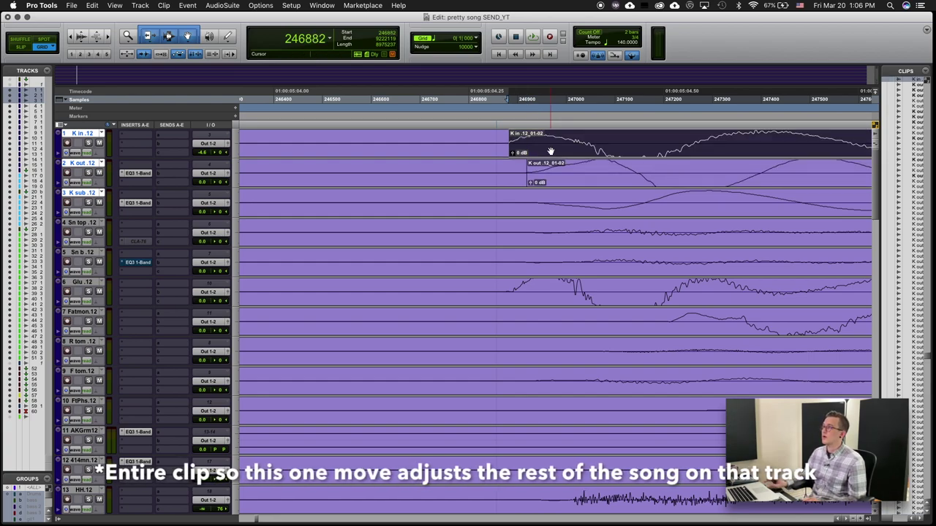
pyautogui.press(';')
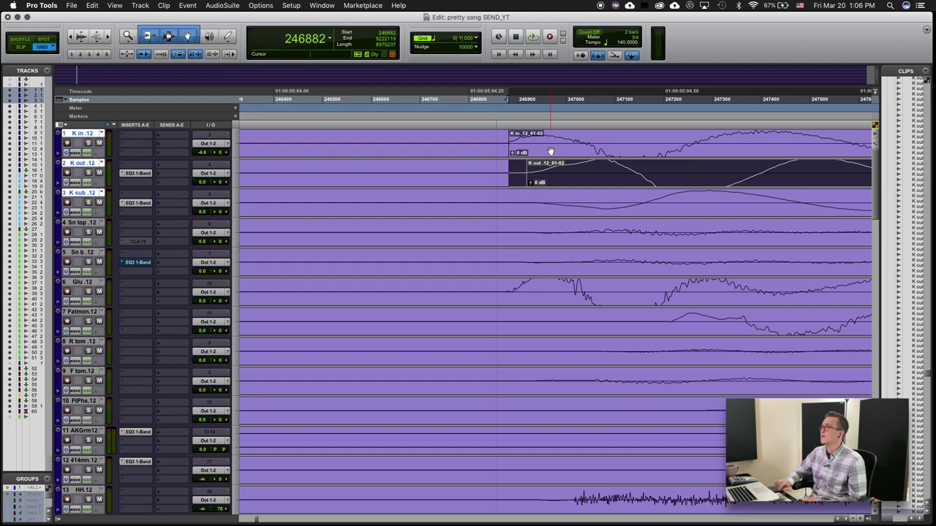
pyautogui.keyDown('ctrl'); pyautogui.click(554, 163); pyautogui.keyUp('ctrl')
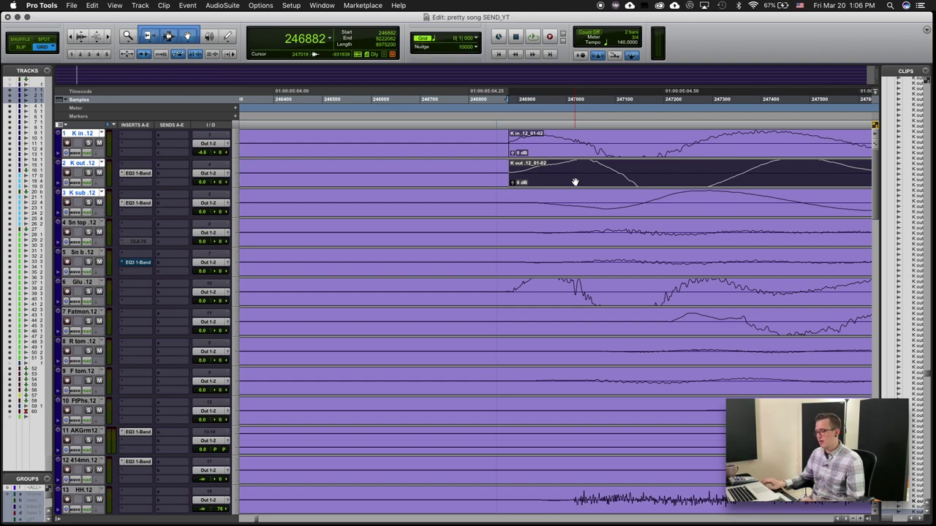
pyautogui.press('r')
pyautogui.press('r')
pyautogui.press('r')
pyautogui.moveTo(609, 180); pyautogui.dragTo(616, 180)
pyautogui.press('r')
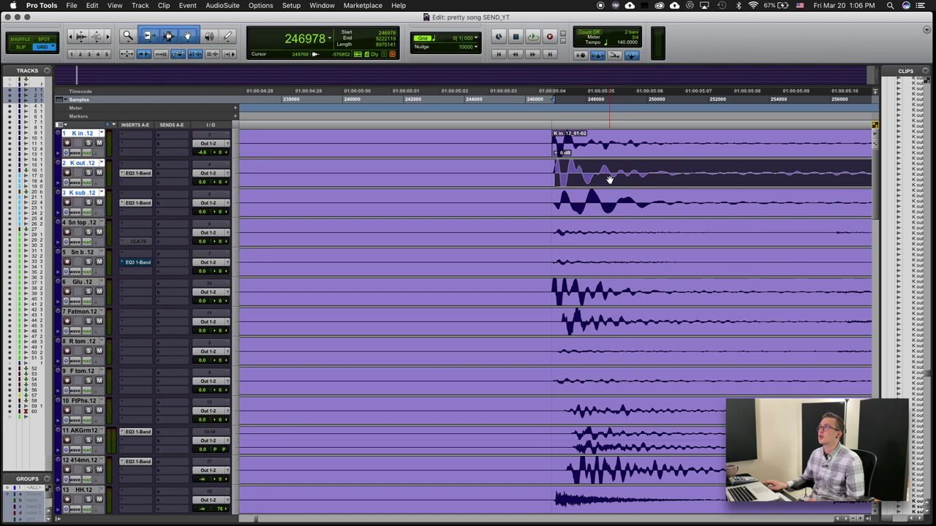
# - Select and solo the Sn top track
pyautogui.click(81, 283)
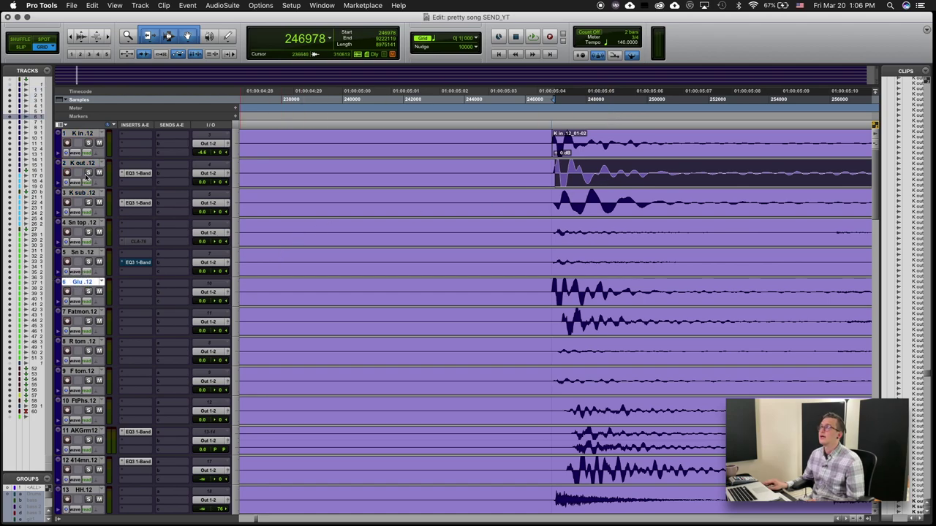
pyautogui.click(85, 224)
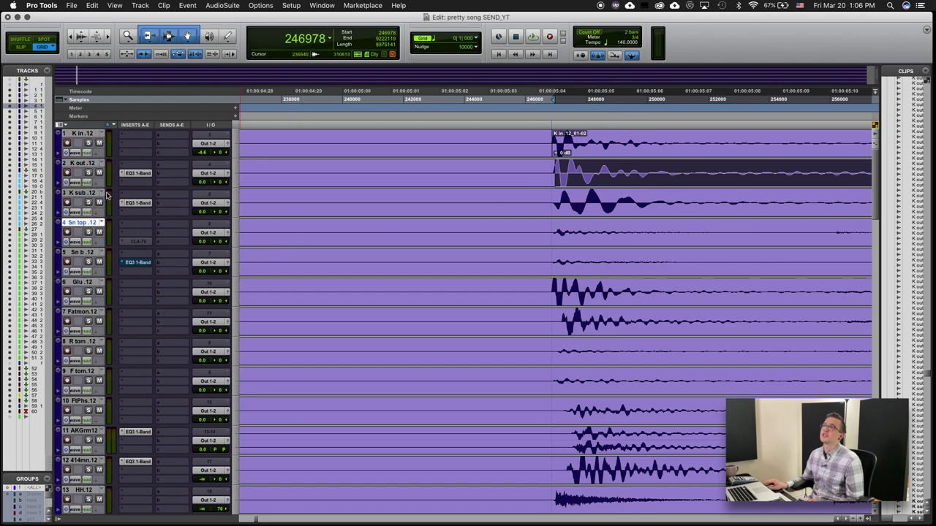
pyautogui.click(88, 231)
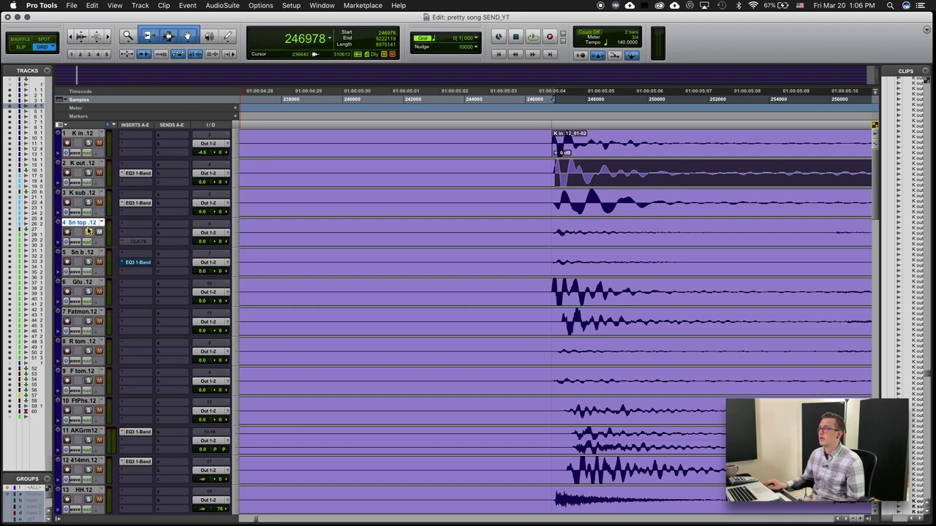
pyautogui.click(525, 228)
# - Play from the kick hit while also soloing Glu, K out and K in, then stop playback
pyautogui.press('Tab')
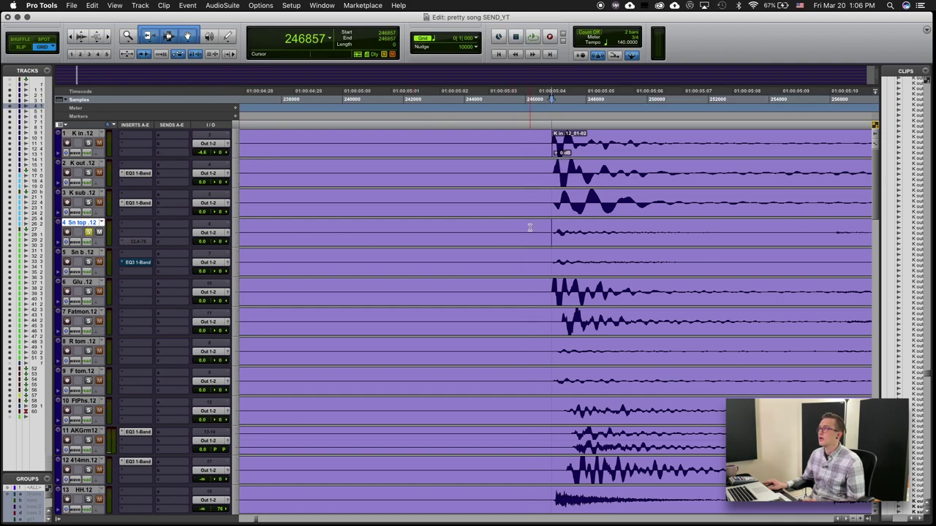
pyautogui.press('space')
pyautogui.click(90, 292)
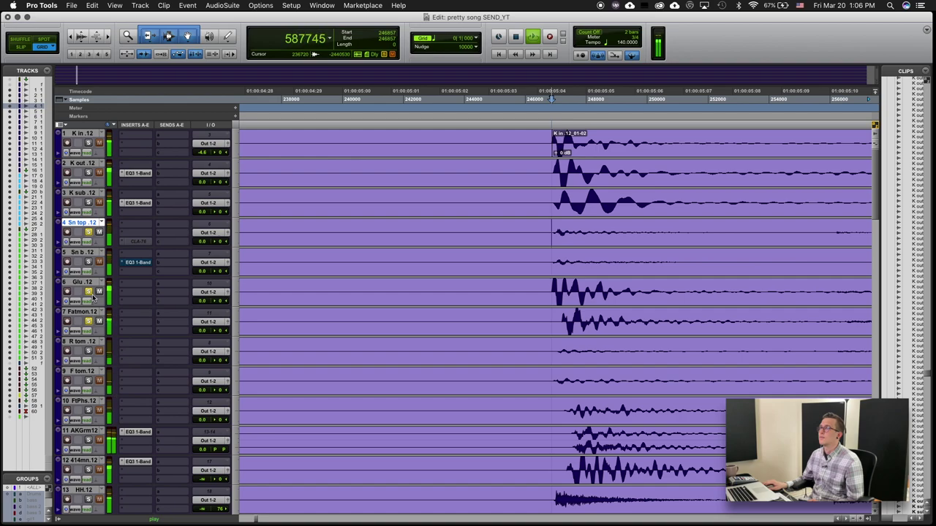
pyautogui.click(88, 172)
pyautogui.click(88, 142)
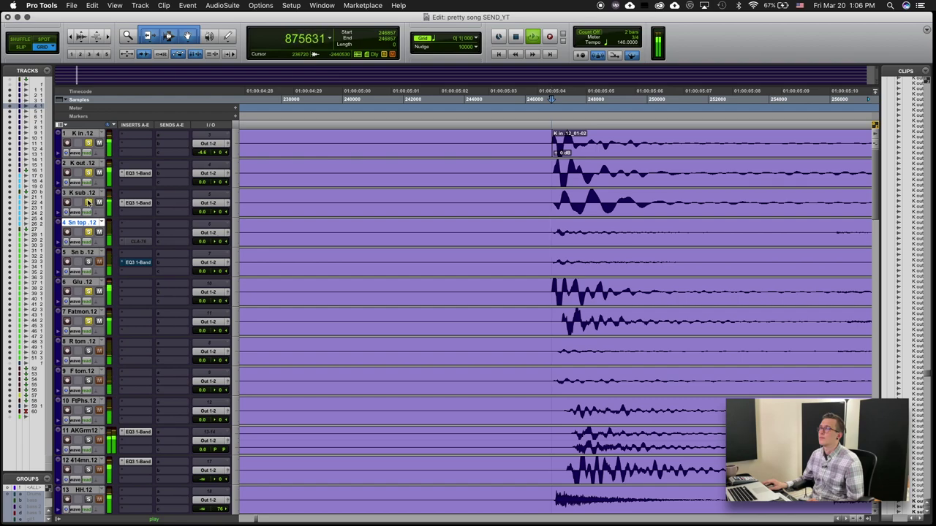
pyautogui.press('space')
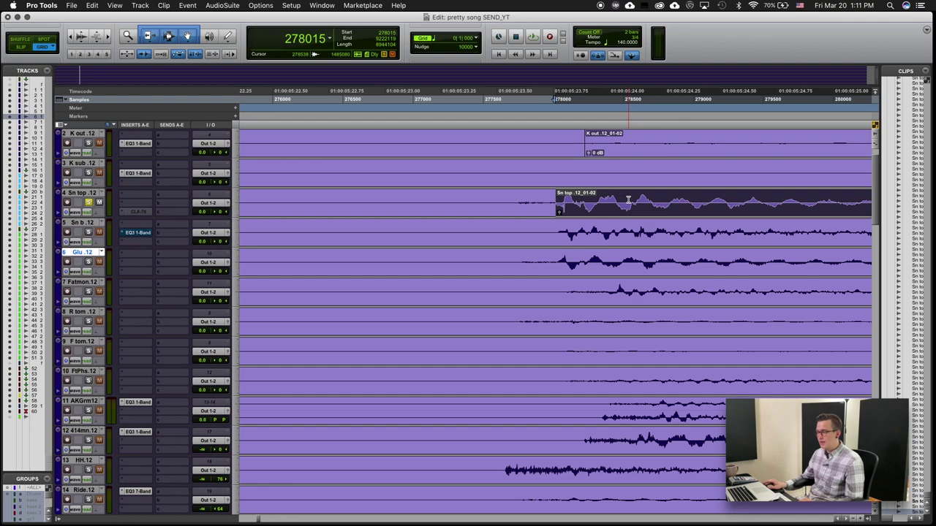
# - Trim the Sn top clip start to the snare transient
pyautogui.press('super+bracketright')
pyautogui.press('super+bracketright')
pyautogui.press('super+bracketright')
pyautogui.click(560, 198)
pyautogui.moveTo(560, 197); pyautogui.dragTo(562, 197)
pyautogui.press('super+bracketleft')
pyautogui.press('super+bracketleft')
pyautogui.press('super+bracketright')
pyautogui.press('super+bracketright')
pyautogui.press('super+bracketleft')
pyautogui.press('super+bracketleft')
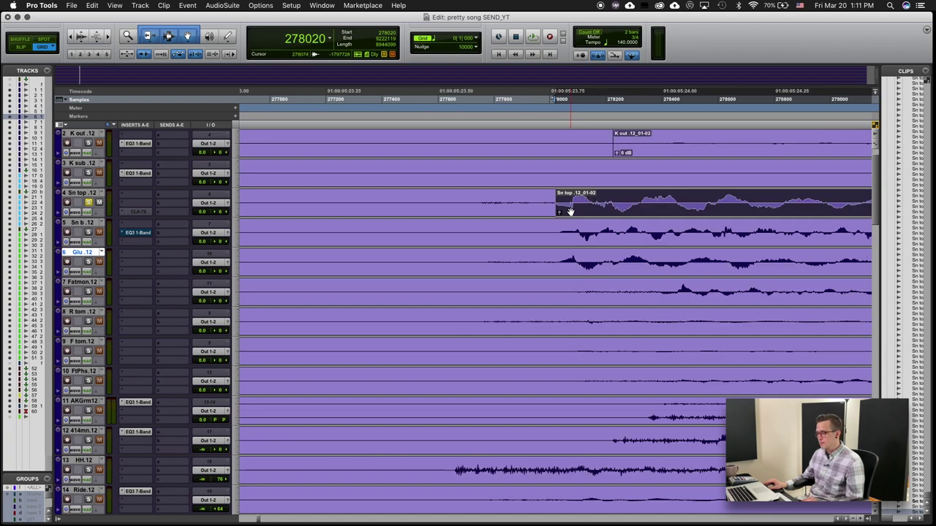
# - Split the Glu clip at its snare transient
pyautogui.click(539, 252)
pyautogui.click(558, 256)
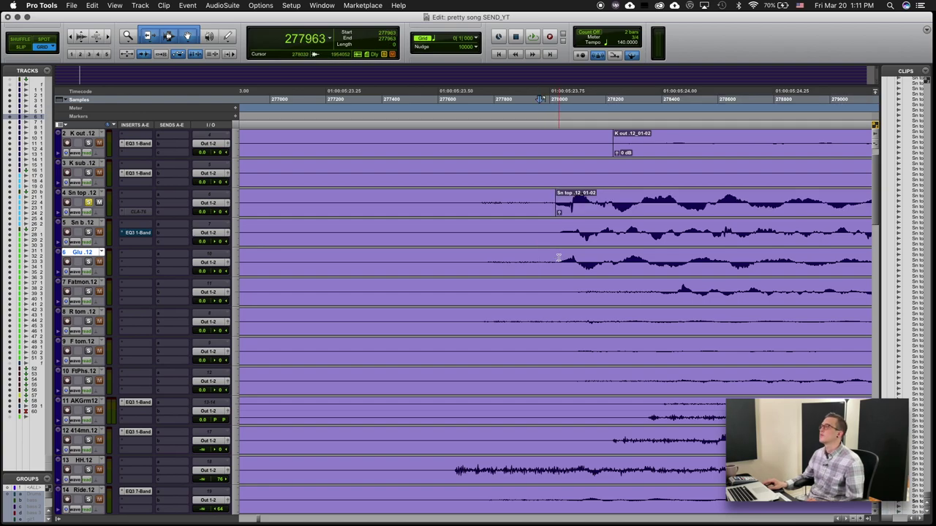
pyautogui.press('super+bracketright')
pyautogui.press('super+bracketright')
pyautogui.press('super+bracketright')
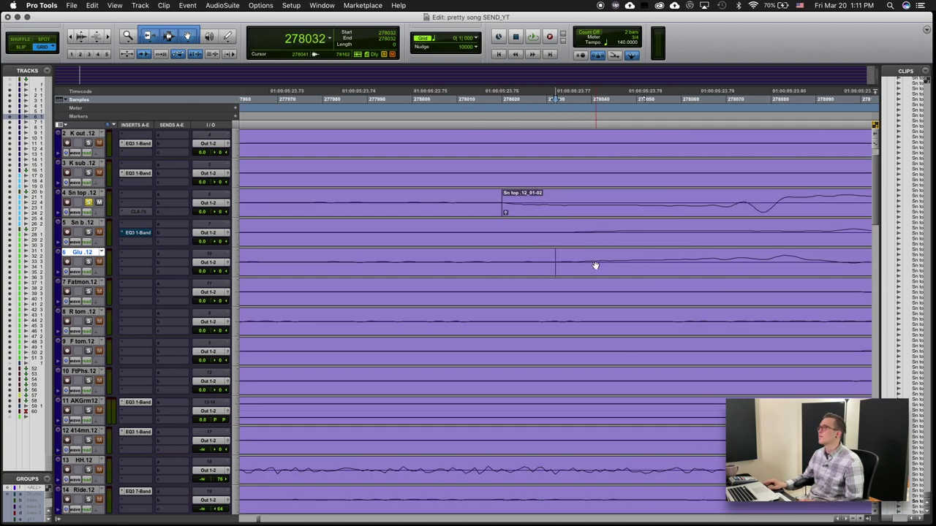
pyautogui.click(578, 260)
pyautogui.press('b')
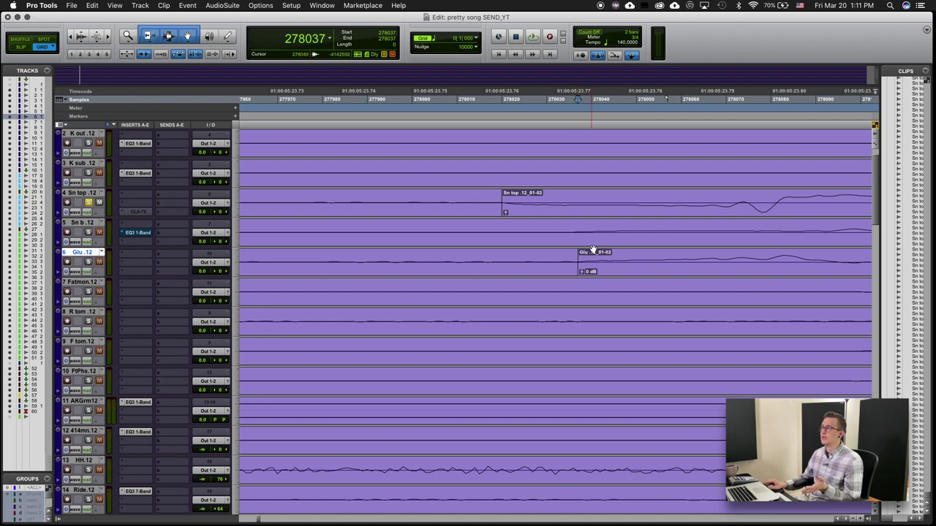
pyautogui.click(577, 264)
pyautogui.click(573, 266)
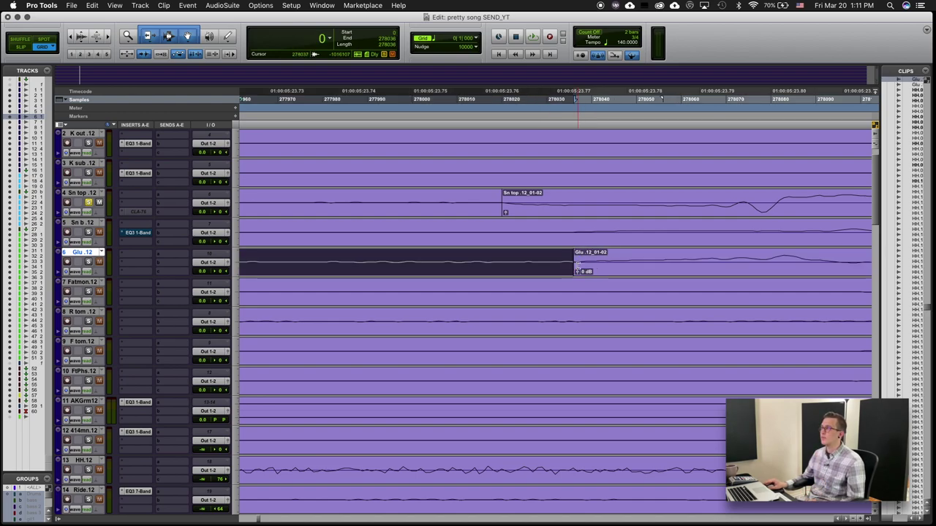
pyautogui.press('super+bracketleft')
pyautogui.press('super+bracketleft')
pyautogui.press('super+bracketleft')
pyautogui.press('super+bracketleft')
pyautogui.press('super+bracketleft')
pyautogui.press('super+bracketleft')
pyautogui.press('super+bracketleft')
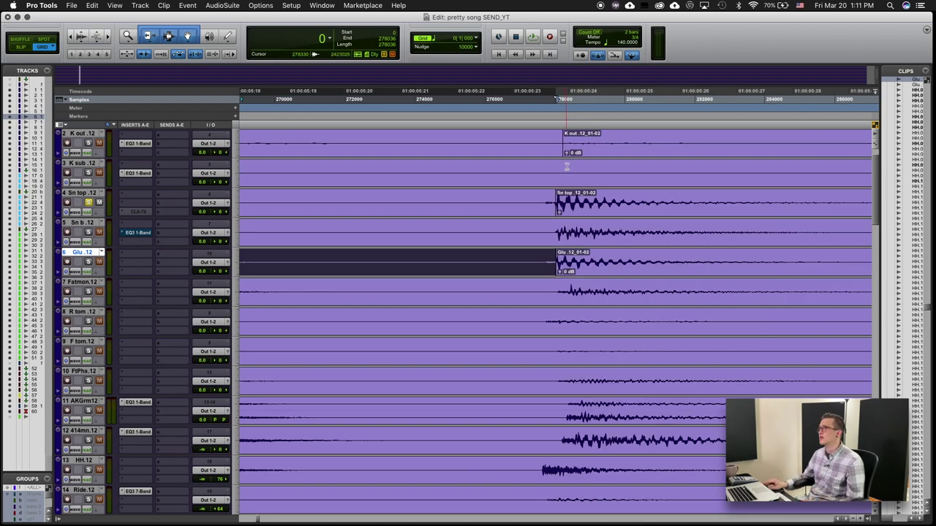
# - Align the later Glu clip with the Sn top clip start and copy the EQ3 1-Band insert onto Glu
pyautogui.click(572, 273)
pyautogui.press('super+bracketright')
pyautogui.press('super+bracketright')
pyautogui.press('super+bracketright')
pyautogui.press('super+bracketright')
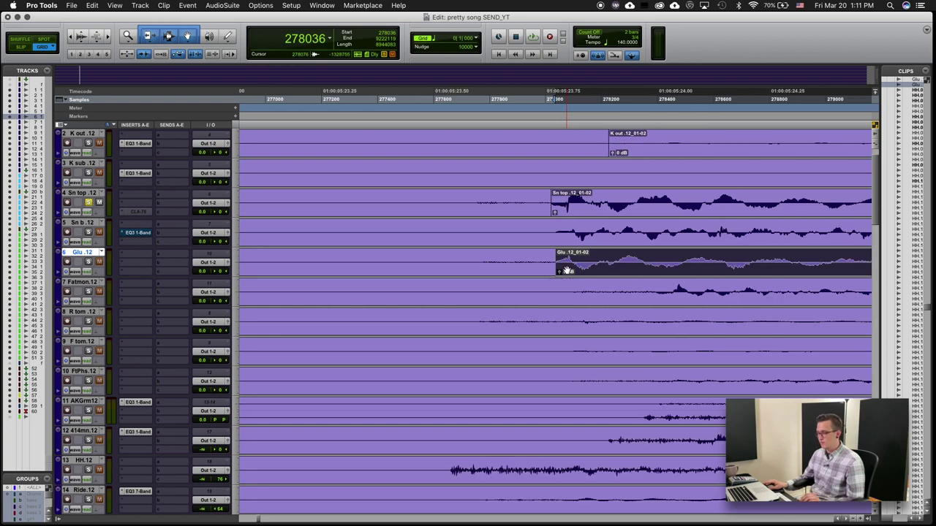
pyautogui.click(572, 215)
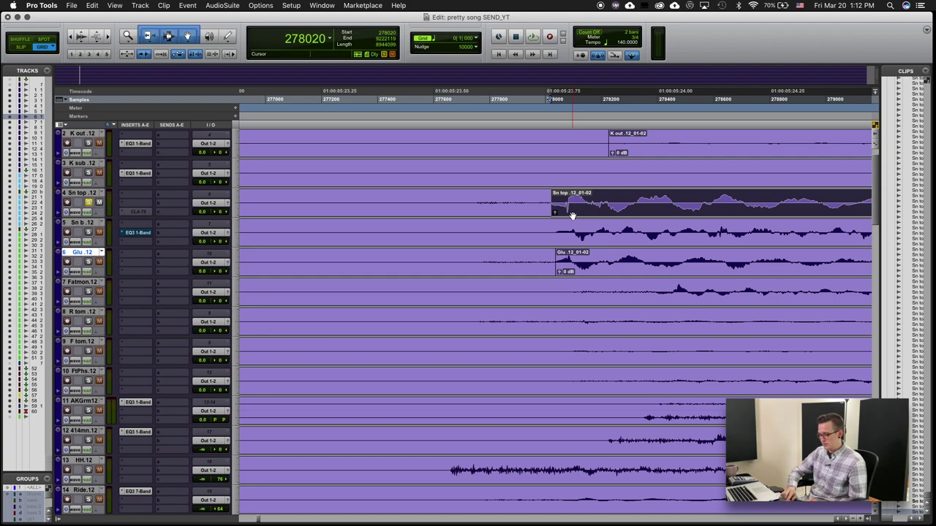
pyautogui.press(';')
pyautogui.press(';')
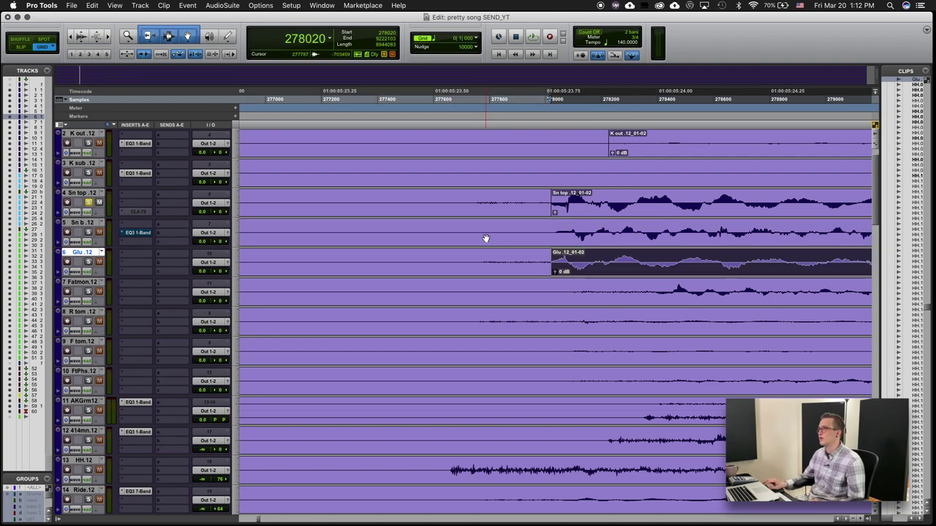
pyautogui.press('super+bracketright')
pyautogui.press('super+bracketright')
pyautogui.press('super+bracketleft')
pyautogui.moveTo(137, 253); pyautogui.dragTo(138, 262)
# - Check Glu's EQ3 1-Band window, then play the drums while bypassing the EQ3 on and off
pyautogui.click(137, 263)
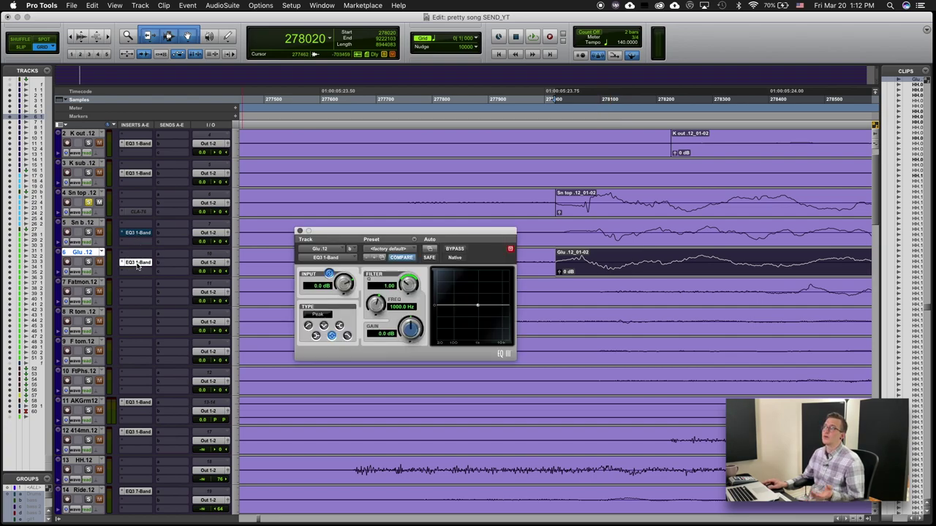
pyautogui.click(136, 264)
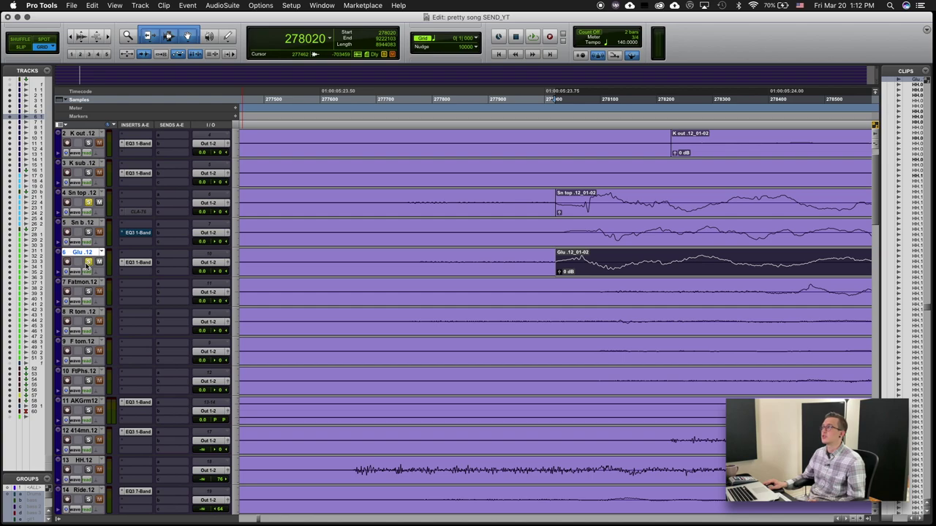
pyautogui.press('space')
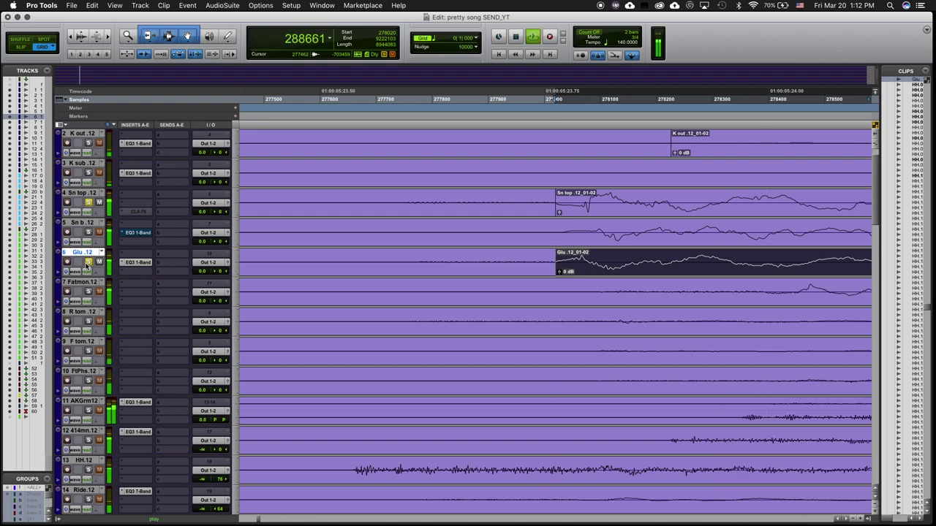
pyautogui.click(132, 263)
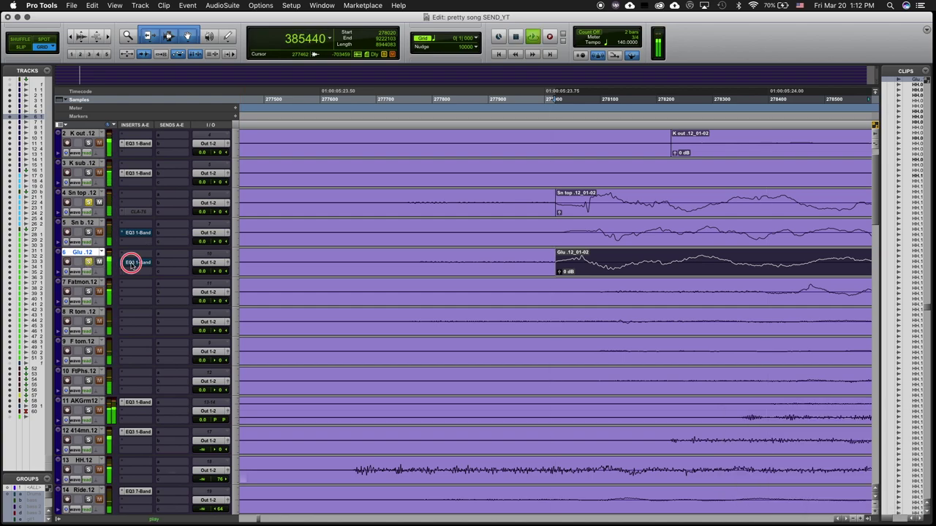
pyautogui.click(132, 264)
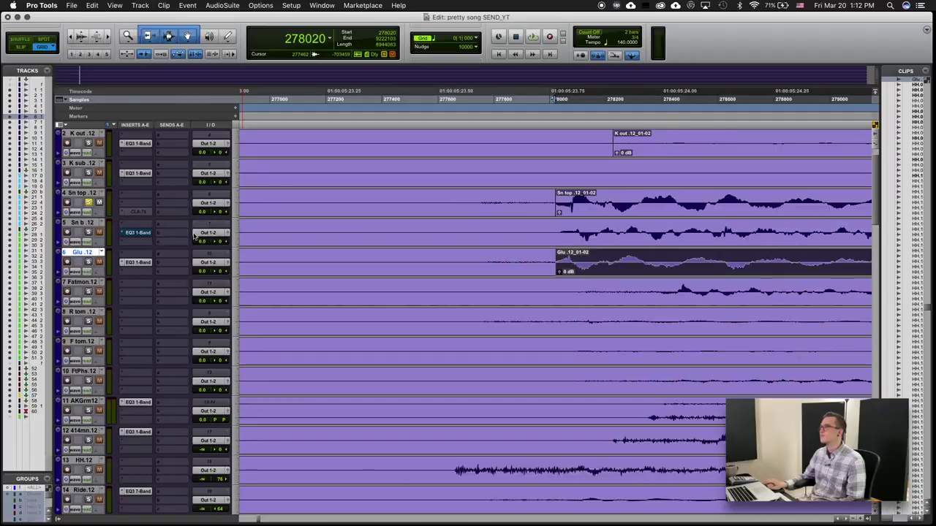
# - Save the session
pyautogui.press('super+bracketleft')
pyautogui.press('super+s')
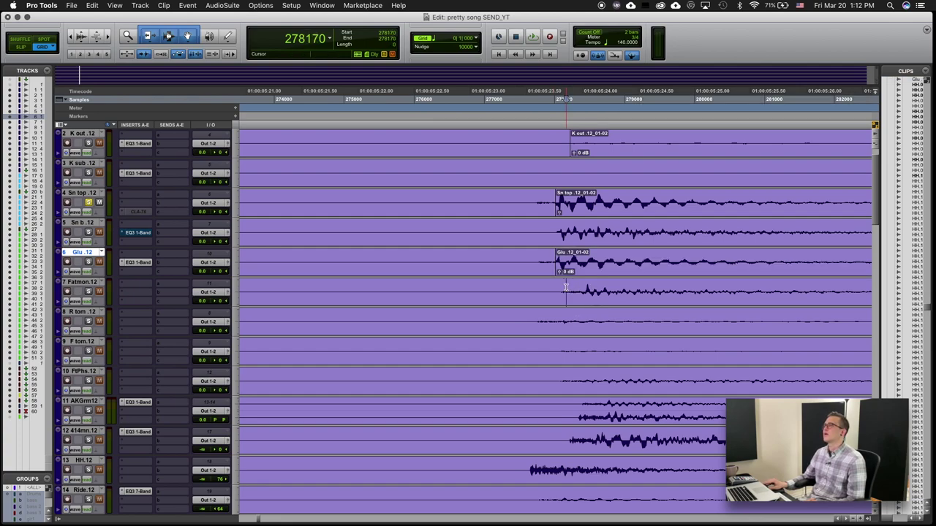
pyautogui.press('super+s')
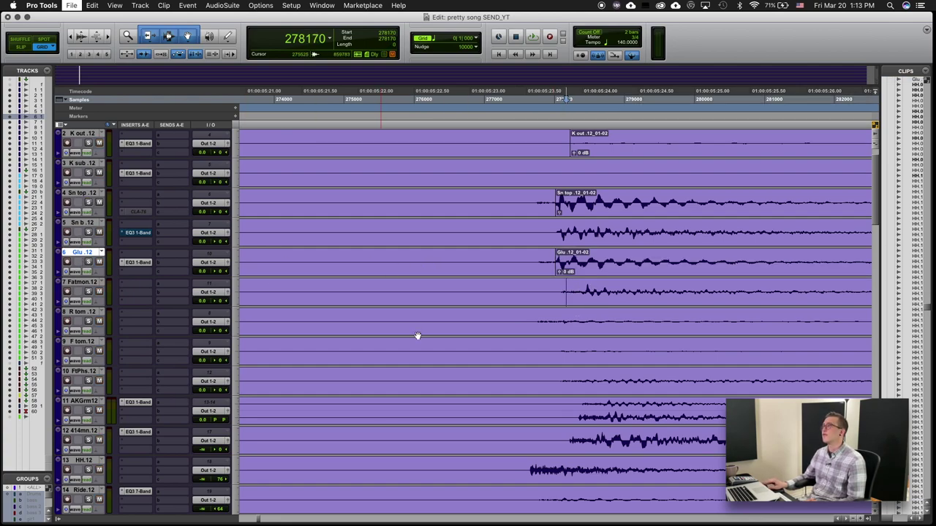
# - Solo Fatmon, audition its snare hit, and split it at the transient
pyautogui.click(584, 288)
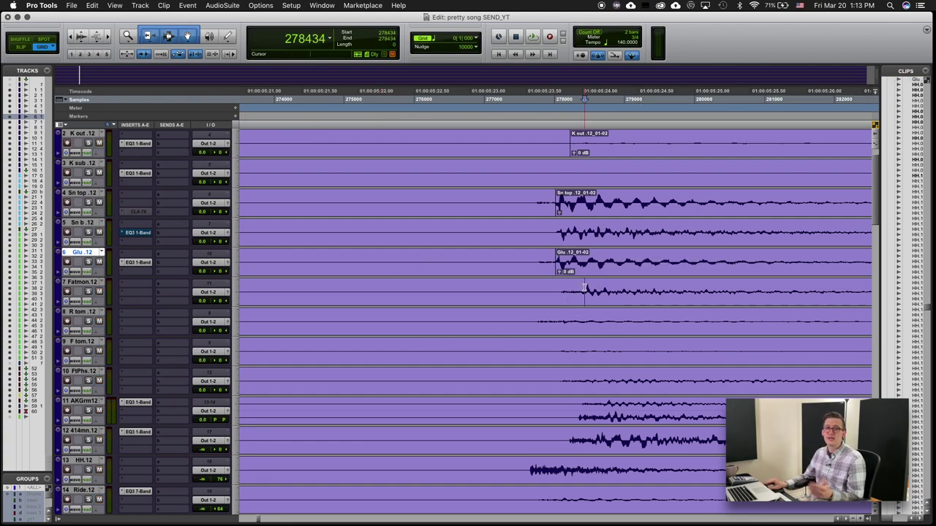
pyautogui.press('super+bracketright')
pyautogui.press('super+bracketright')
pyautogui.press('super+bracketright')
pyautogui.click(535, 288)
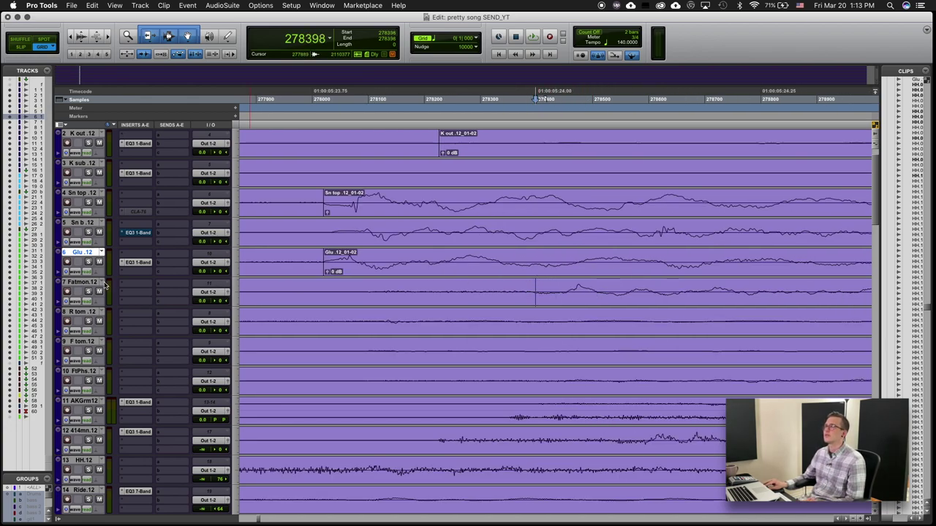
pyautogui.click(89, 291)
pyautogui.press('space')
pyautogui.press('space')
pyautogui.click(564, 288)
pyautogui.press('super+e')
# - Align the new Fat mono clip with the Sn top clip start and save the session
pyautogui.click(596, 301)
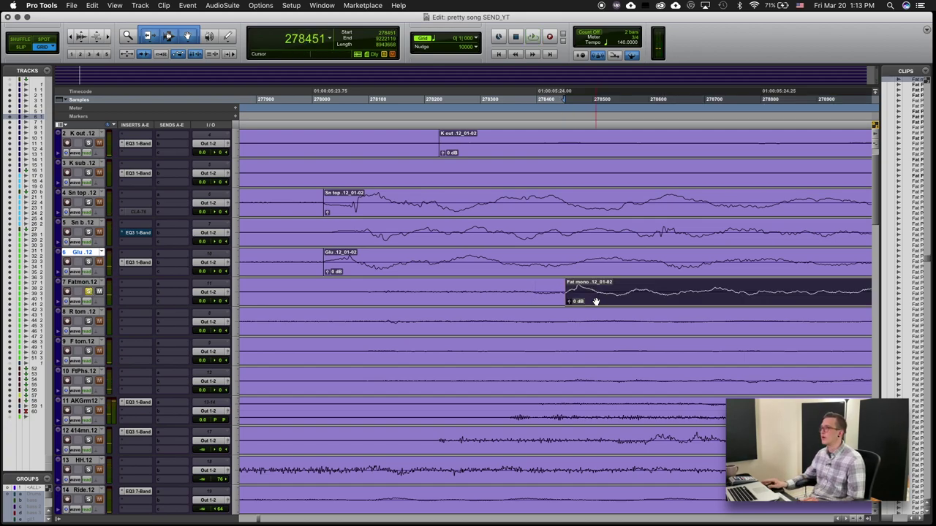
pyautogui.click(385, 212)
pyautogui.press(';')
pyautogui.press(';')
pyautogui.press(';')
pyautogui.press('super+t')
pyautogui.press('r')
pyautogui.press('r')
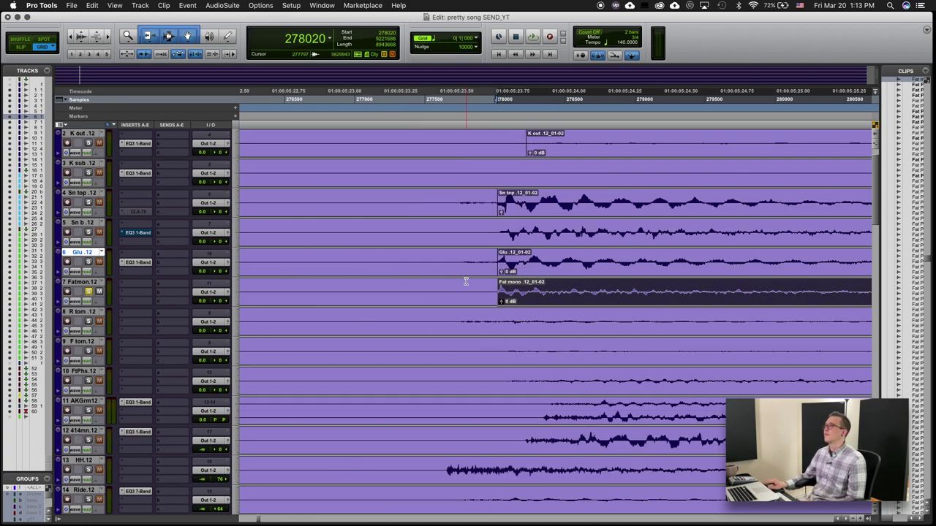
pyautogui.press('super+s')
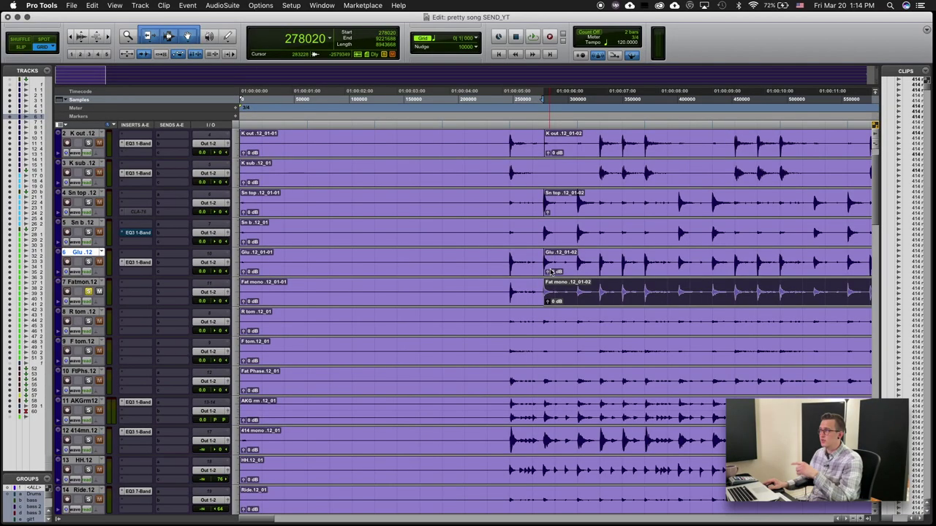
# - Trim the Glu .12_01-02 clip's left edge back to start earlier
pyautogui.click(550, 271)
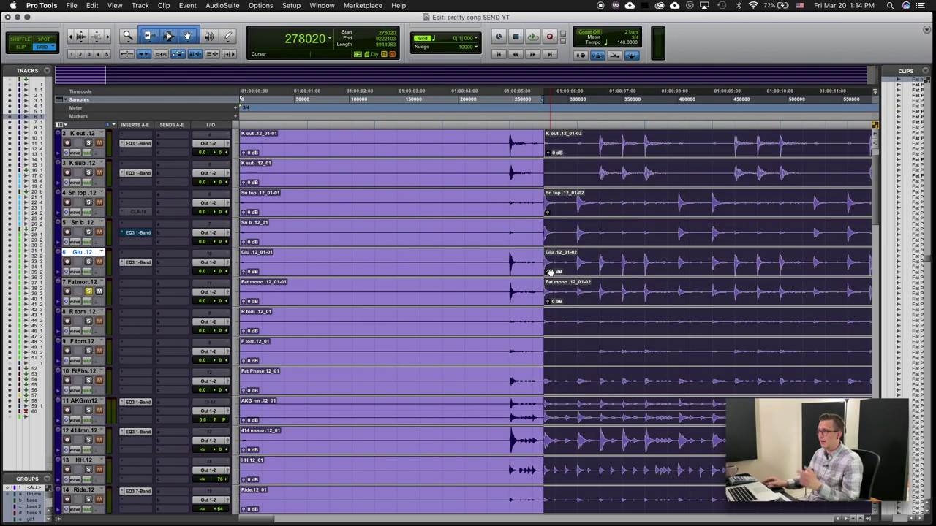
pyautogui.click(550, 270)
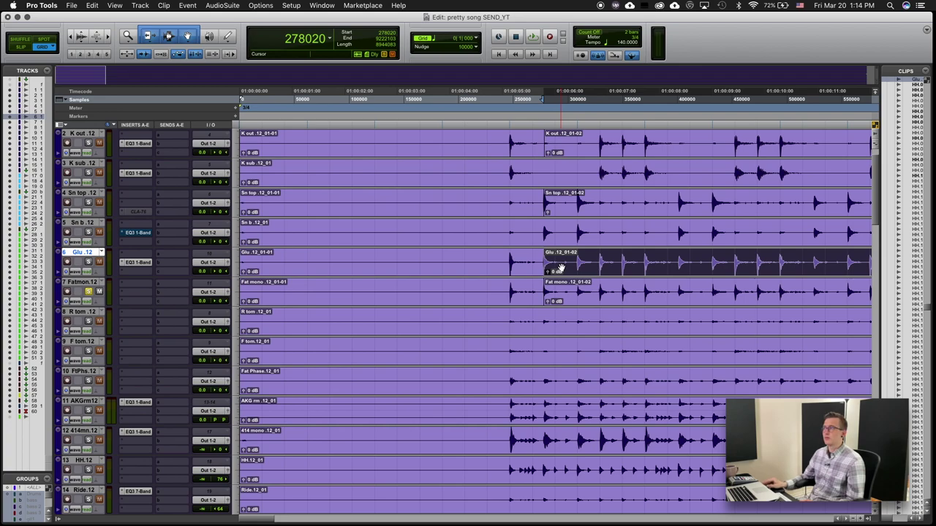
pyautogui.click(508, 255)
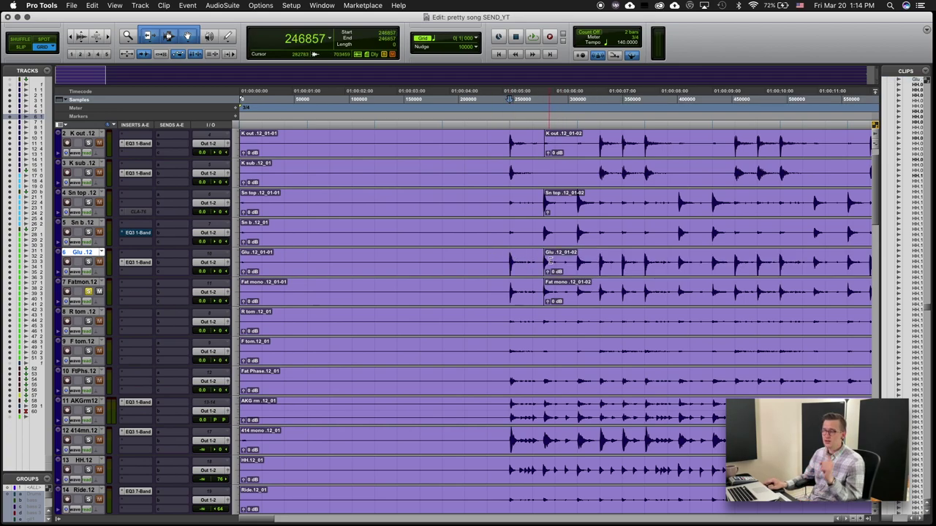
pyautogui.click(549, 263)
pyautogui.moveTo(440, 259); pyautogui.dragTo(374, 260)
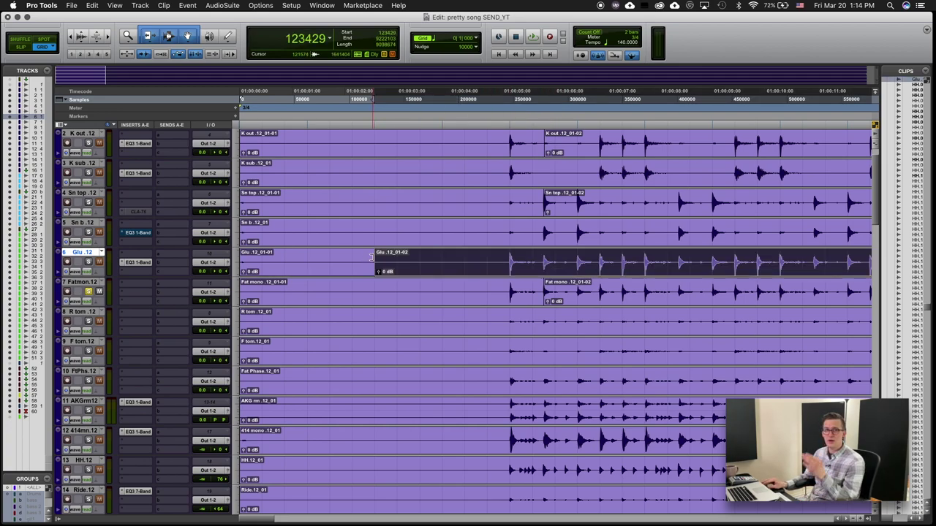
# - Trim the Fat mono .12_01-02 clip's left edge back to start earlier
pyautogui.click(555, 293)
pyautogui.click(547, 293)
pyautogui.moveTo(545, 293); pyautogui.dragTo(375, 290)
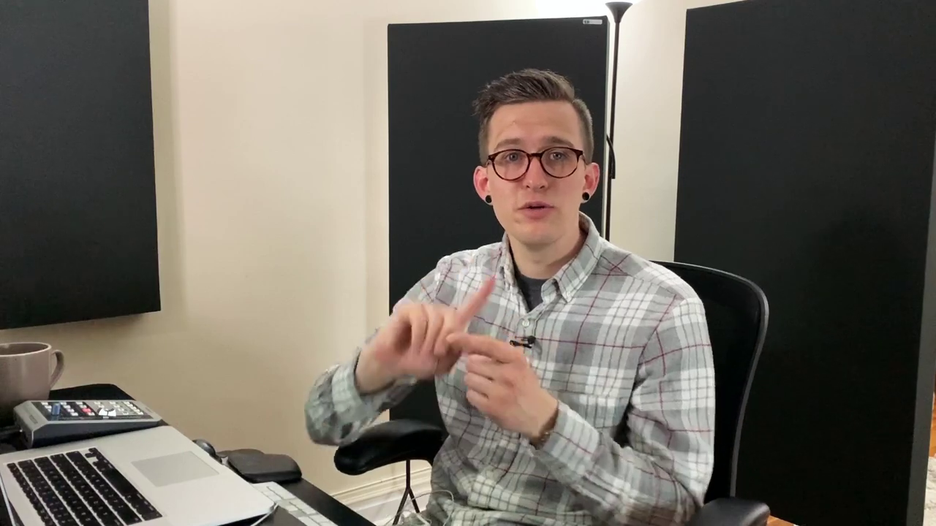